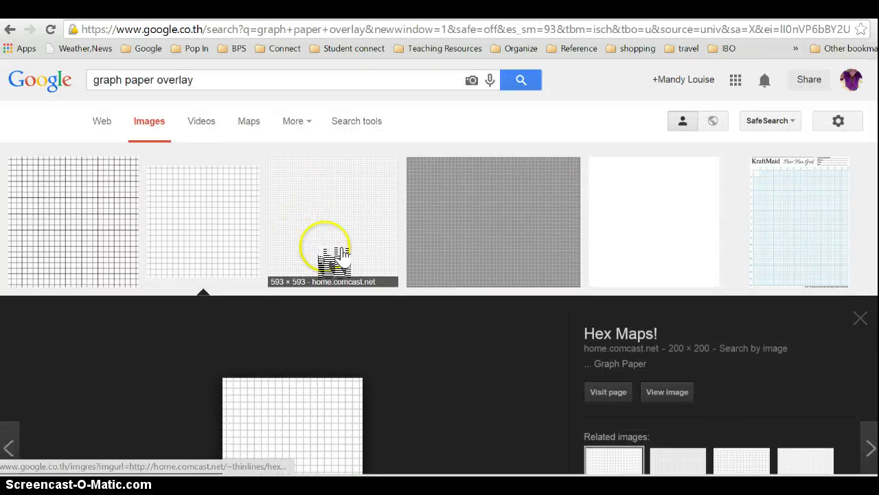
- Search Google Images for "graph paper" instead of "graph paper overlay"
double_click(173, 80)
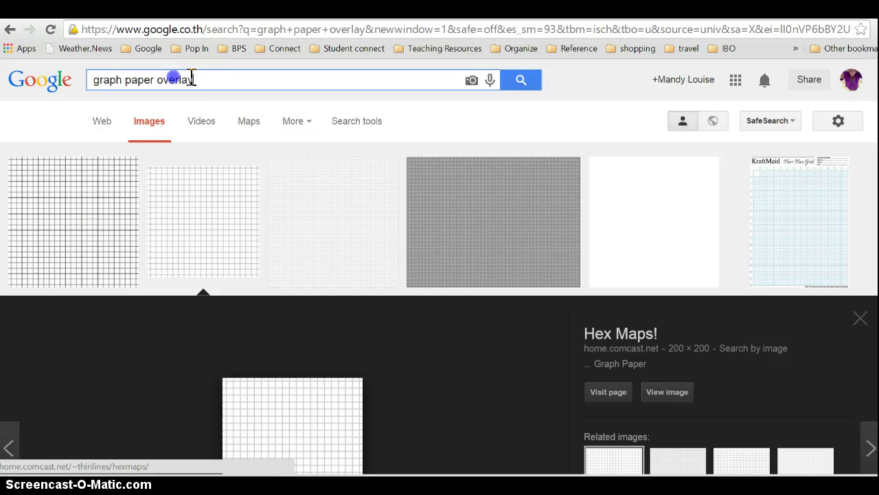
key("BackSpace")
key("BackSpace")
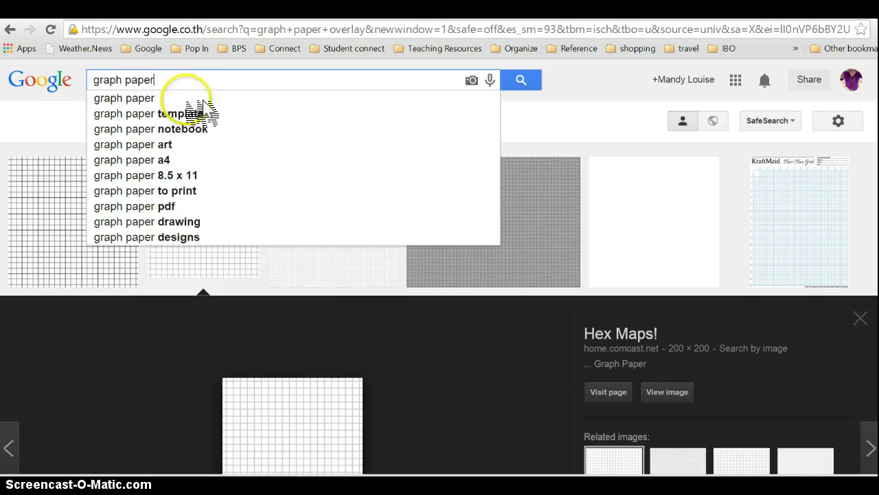
key("Return")
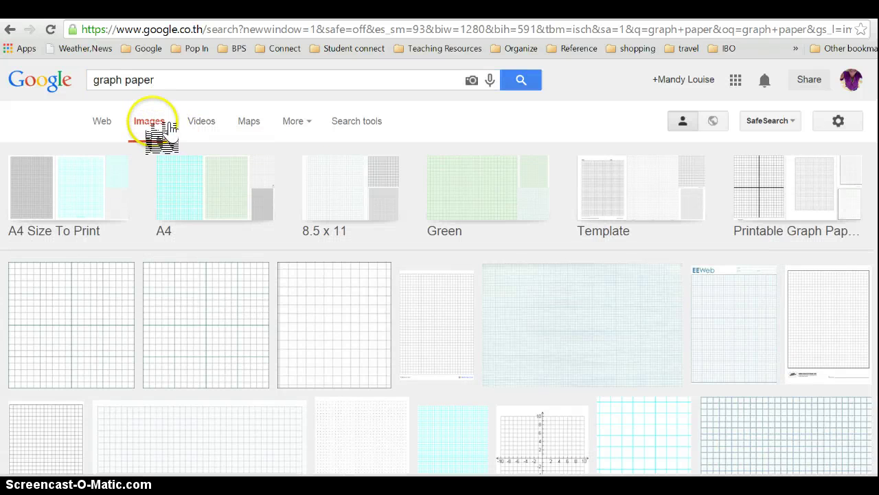
- View the 1024 × 1024 Wikipedia graph paper image at full size and save it as 1024px-Graph-paper.svg.png in the Barge Trip folder
left_click(107, 331)
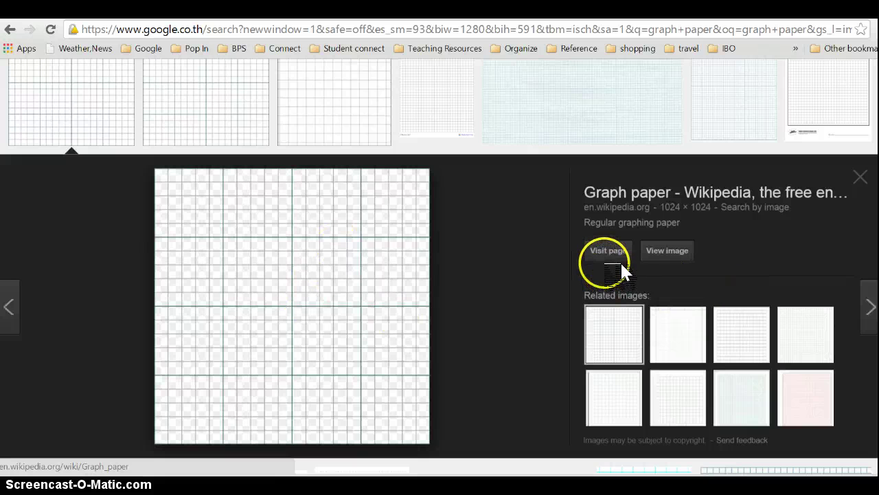
left_click(678, 250)
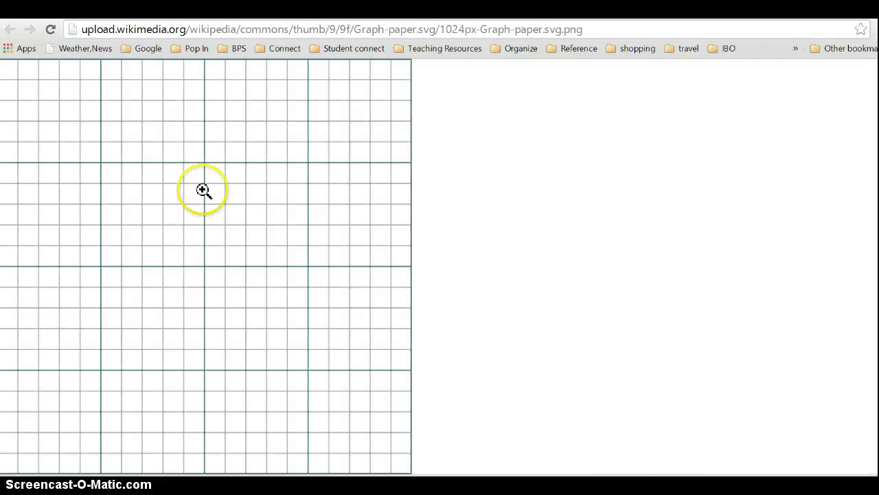
right_click(201, 186)
left_click(219, 197)
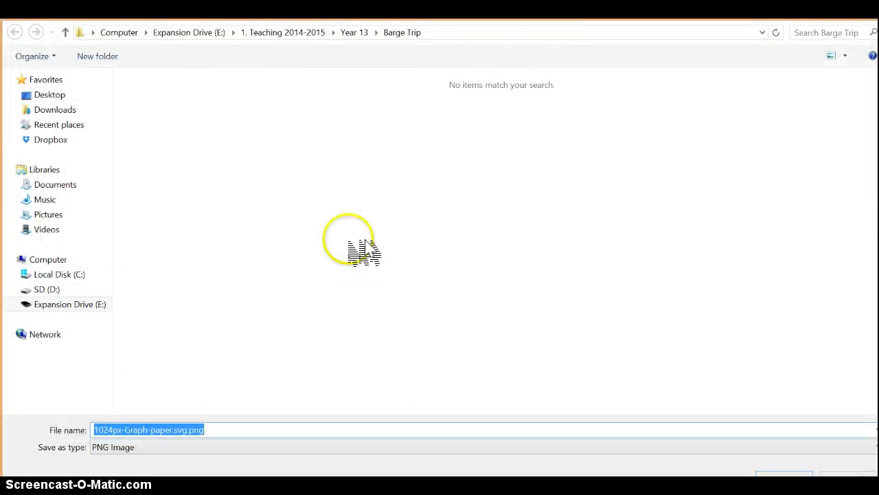
key("Return")
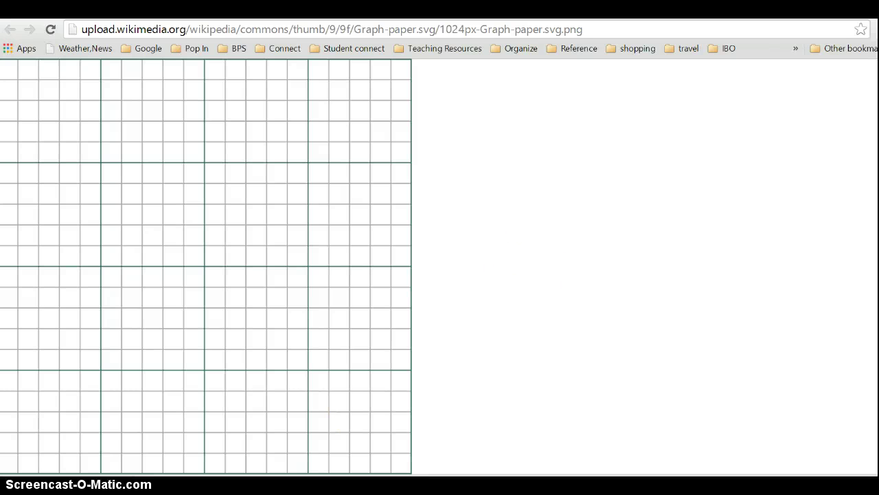
- Switch to the Bangkok Patana Water Testing Word document and copy the coordinates of site 3, Bang Phraek
key("alt+Tab")
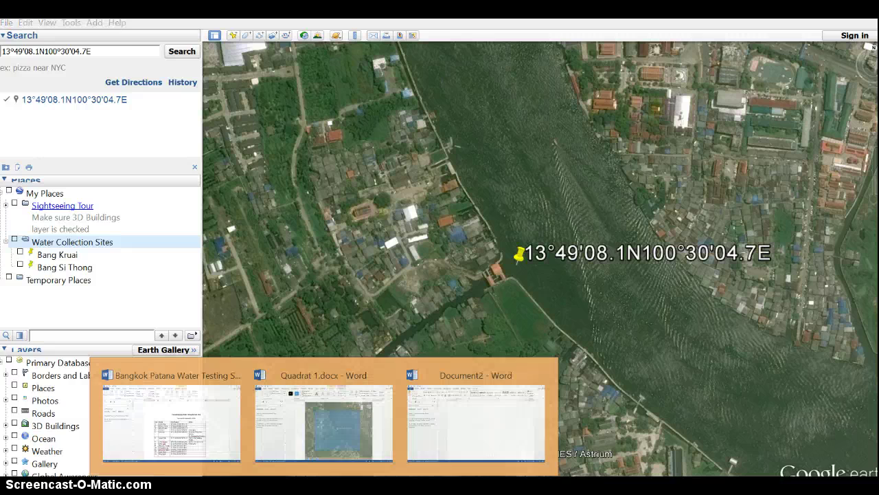
left_click(226, 447)
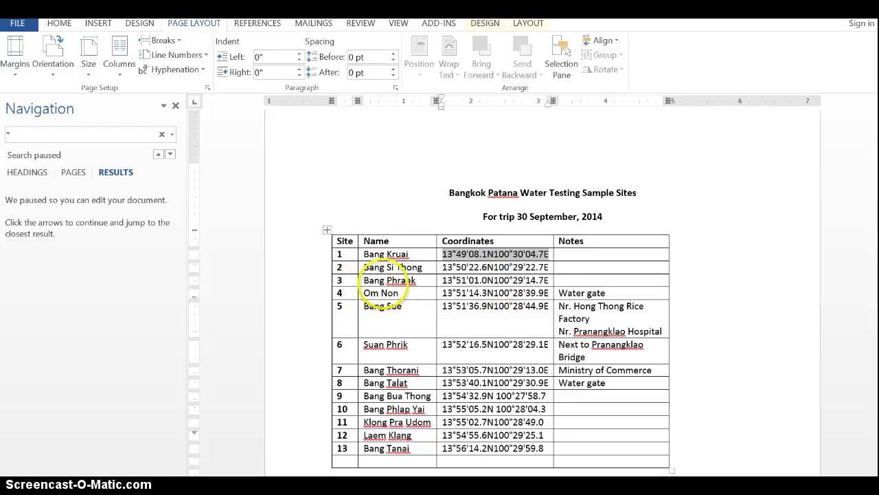
left_click_drag(549, 281, 464, 282)
key("ctrl+c")
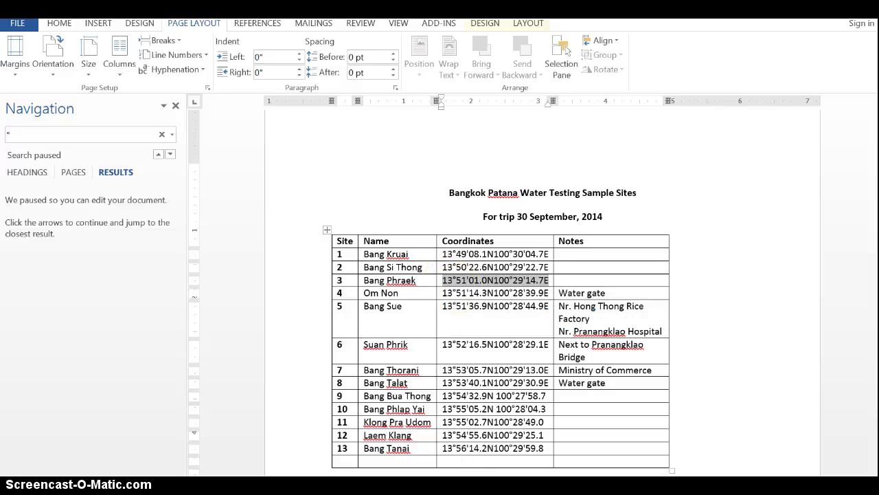
- Switch to Google Earth and search for the copied coordinates 13°51'01.0N100°29'14.7E
key("alt+Tab")
triple_click(110, 53)
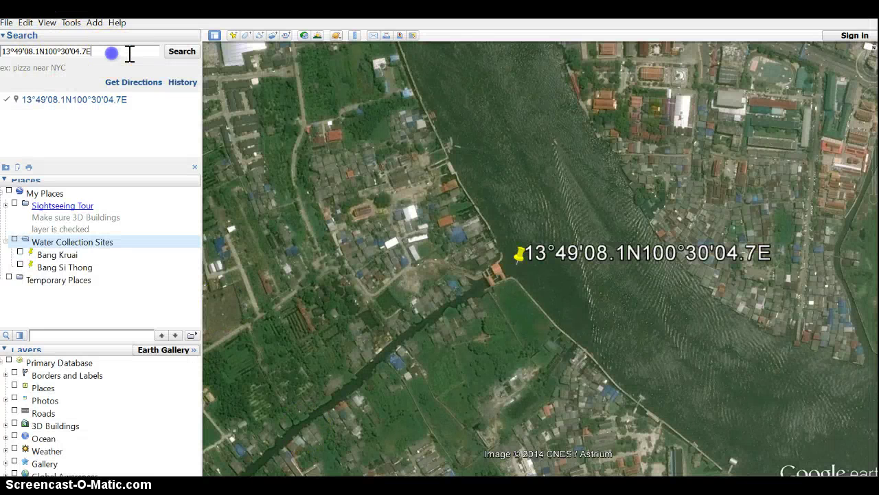
key("ctrl+v")
left_click(181, 55)
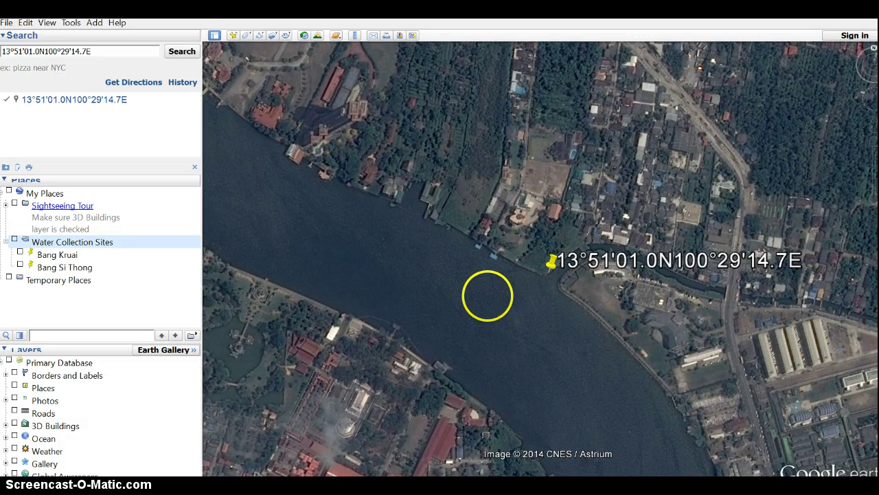
- Rename the placemark found at the searched coordinates to Bang Phraek, checking the site name in the Word table
left_click(593, 260)
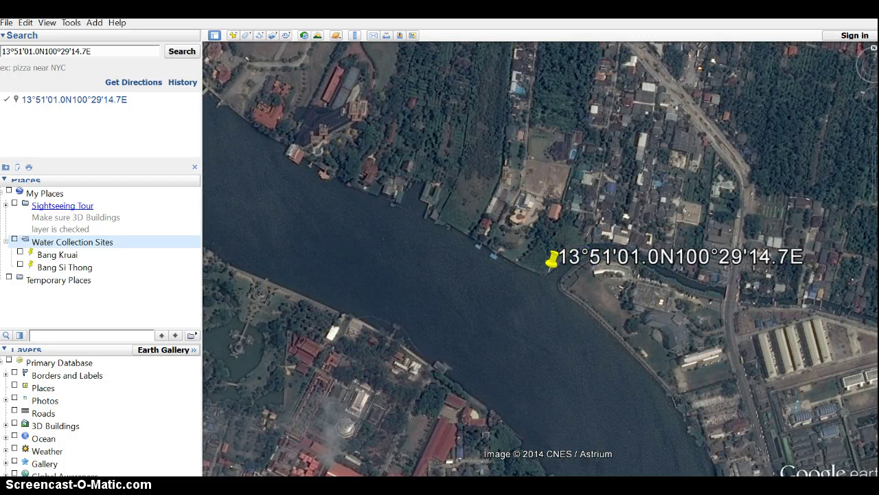
right_click(553, 262)
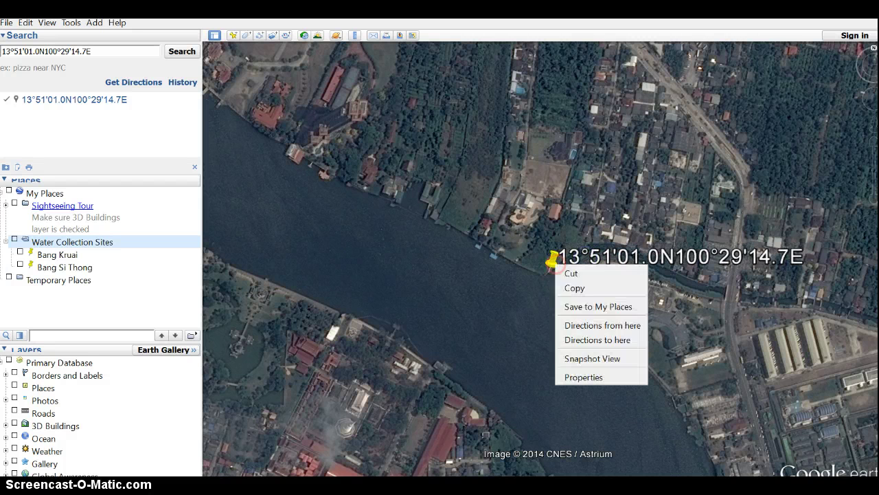
left_click(584, 377)
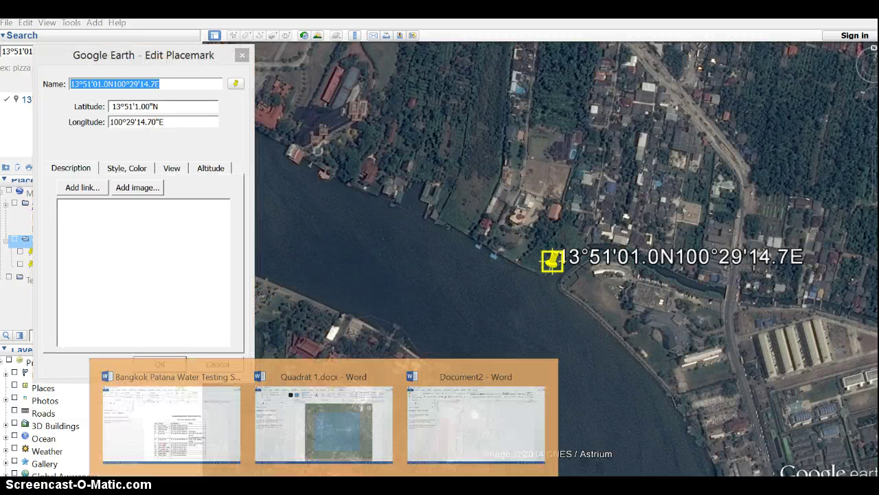
left_click(226, 433)
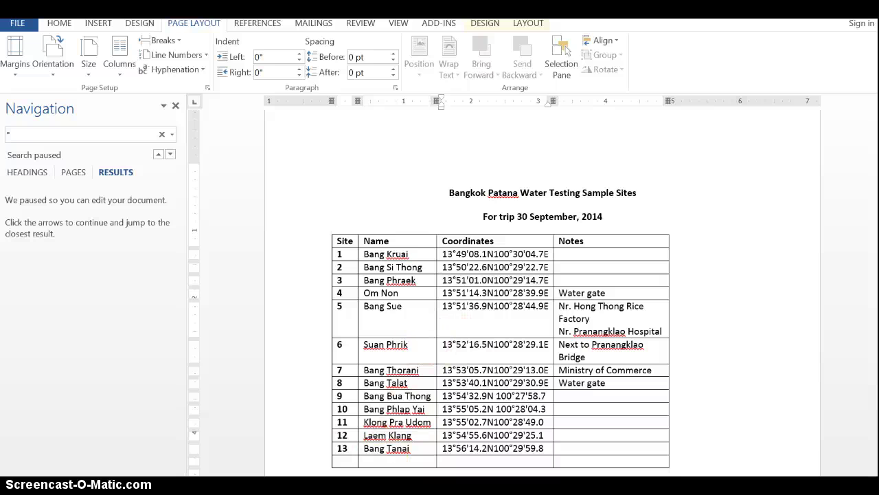
key("alt+Tab")
type("B")
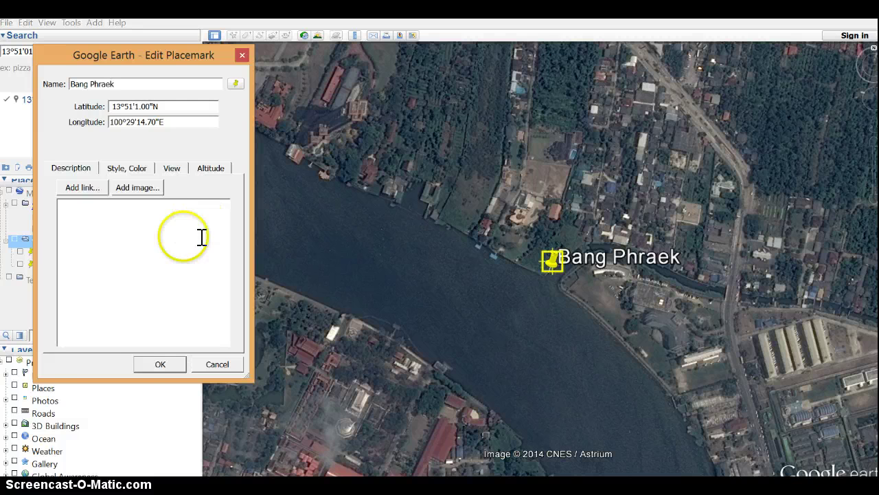
left_click(163, 365)
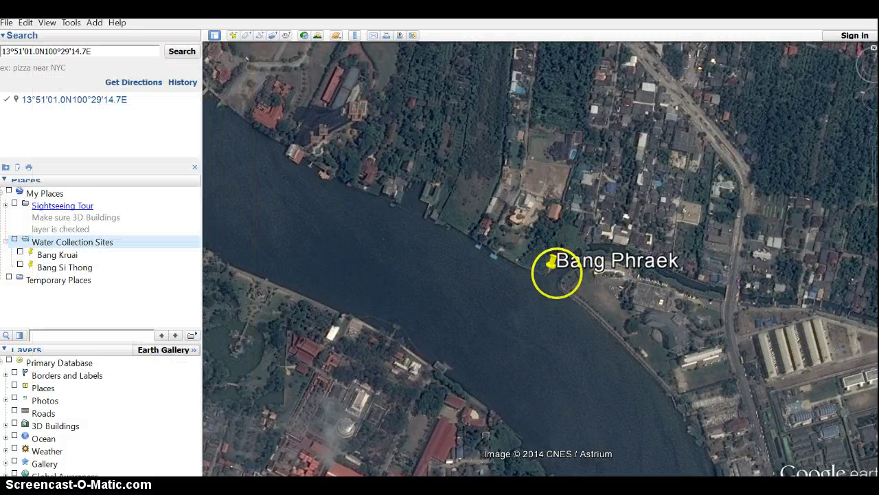
- Try to save the Bang Phraek placemark to My Places and move it into the Water Collection Sites folder
right_click(552, 262)
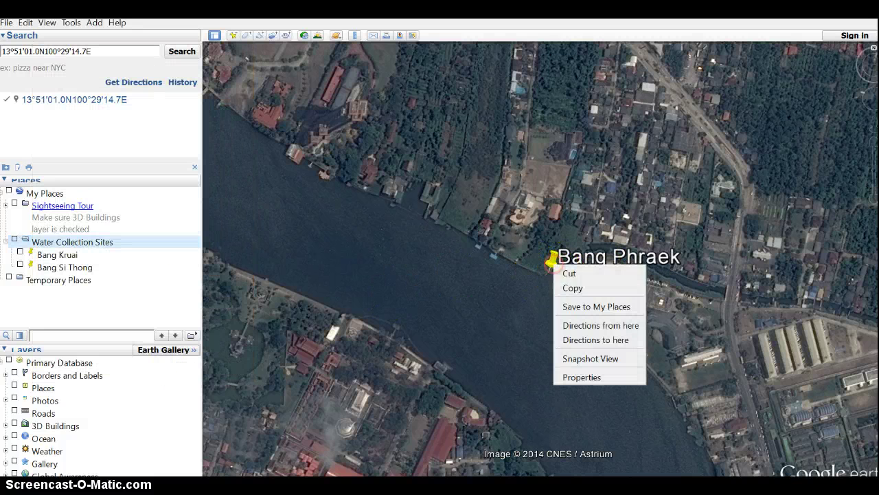
left_click(583, 306)
left_click_drag(552, 261, 52, 250)
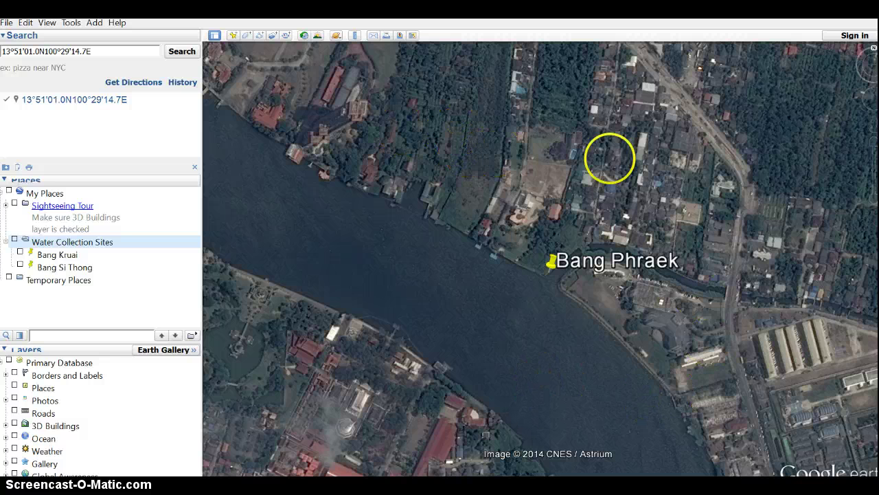
- Draw a 300 m ruler path eastward from the Bang Phraek placemark, measured in meters, and save it as Path Measure
left_click(356, 36)
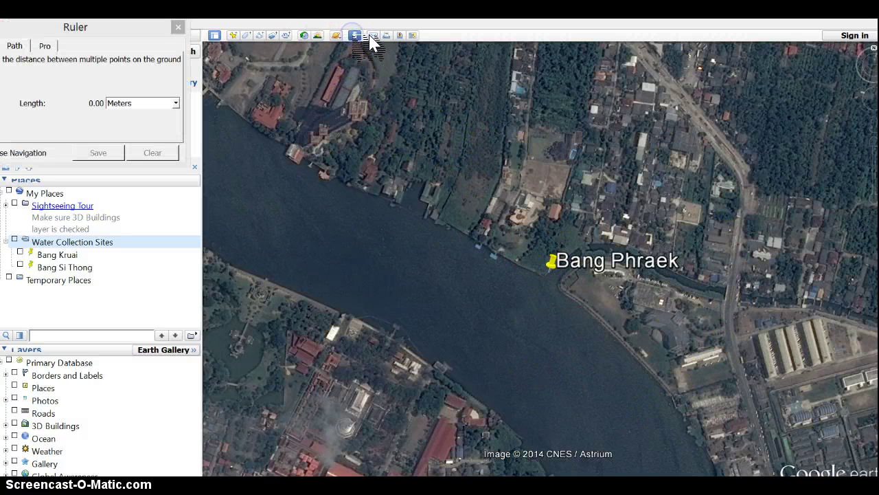
left_click(176, 104)
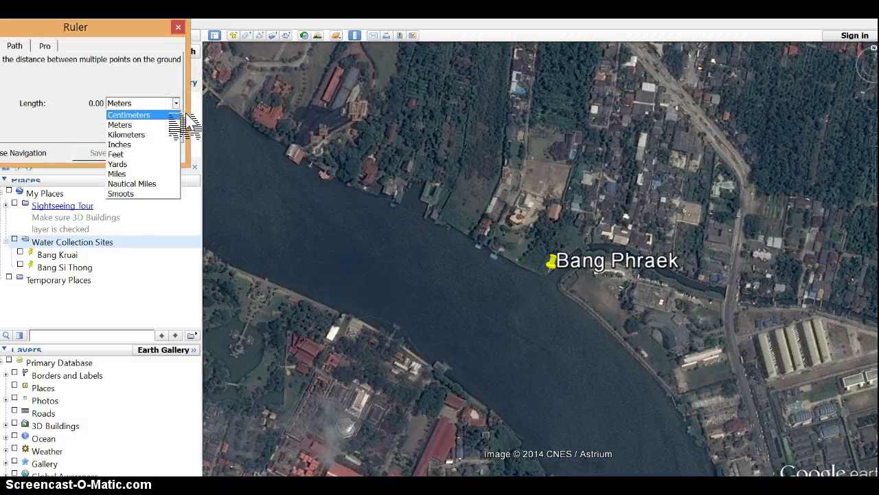
left_click(170, 121)
left_click(176, 103)
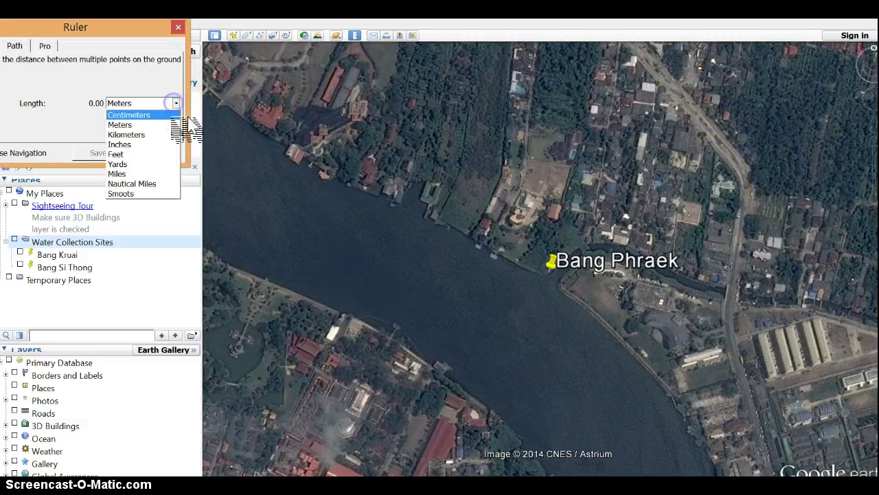
left_click(171, 114)
left_click(176, 103)
left_click(172, 124)
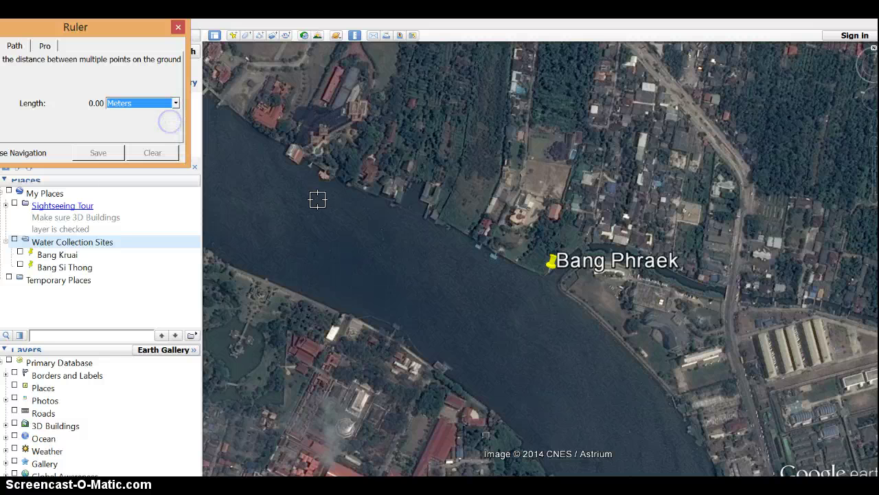
left_click(549, 270)
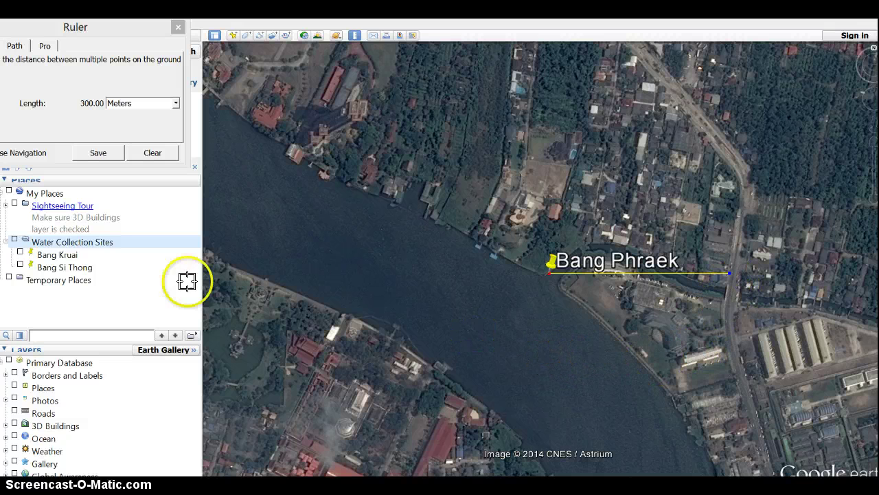
left_click(120, 157)
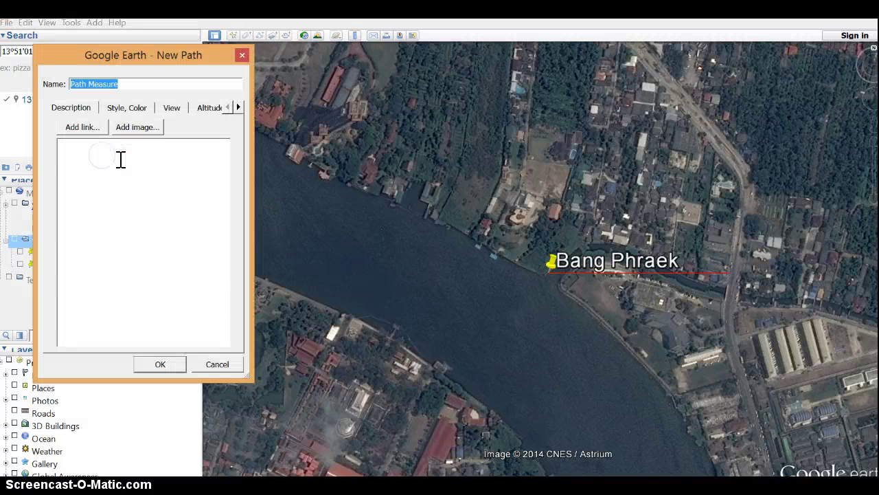
left_click(154, 363)
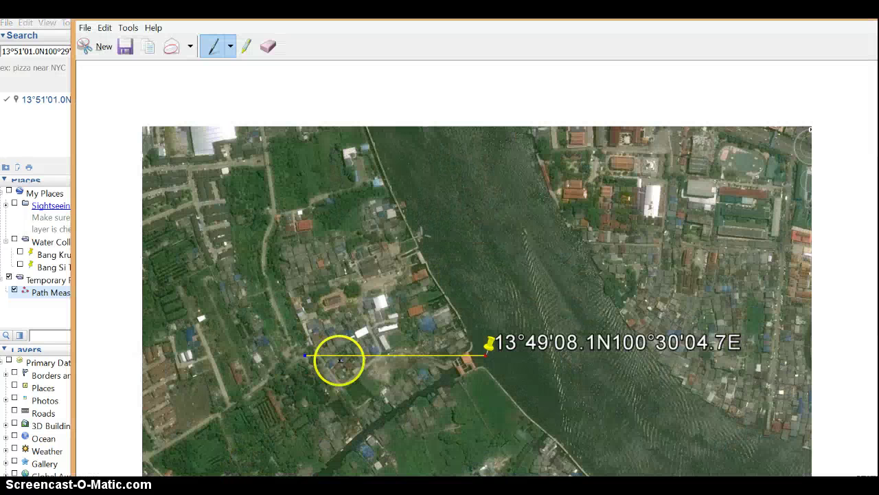
- Capture the Google Earth map view with Snipping Tool and paste the snip into the blank Word document Document2
left_click(110, 47)
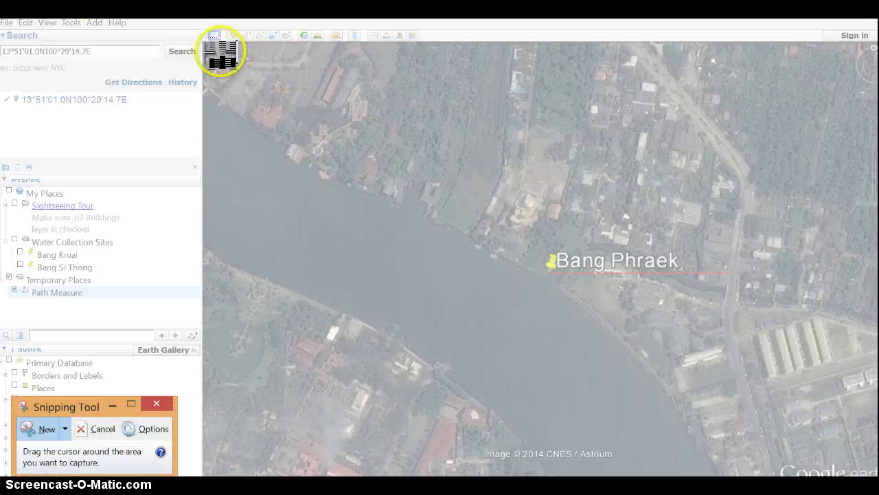
left_click_drag(220, 53, 878, 476)
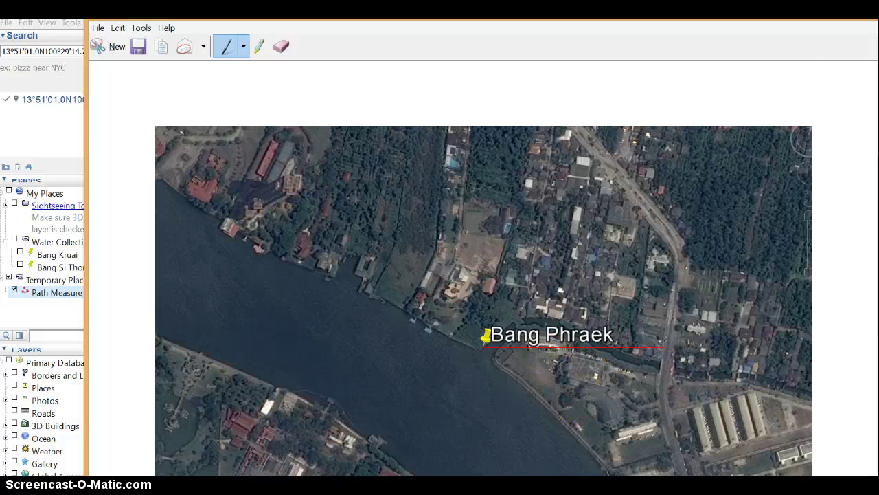
left_click(489, 447)
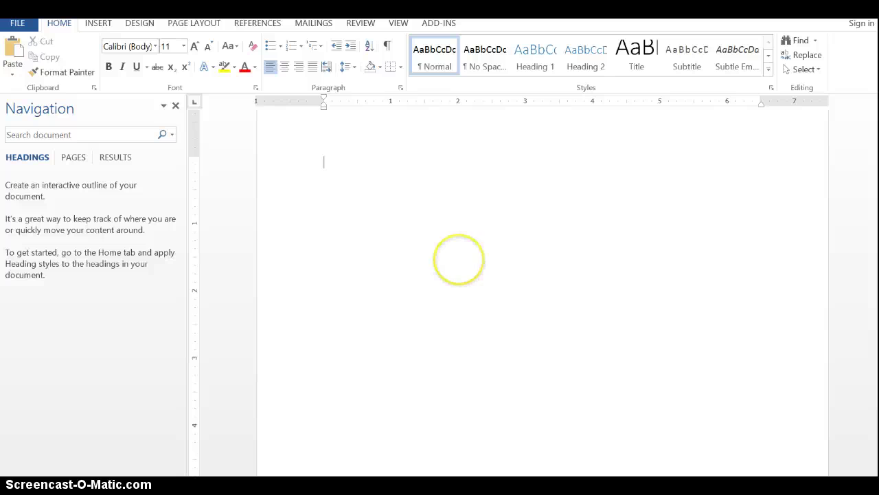
key("ctrl+v")
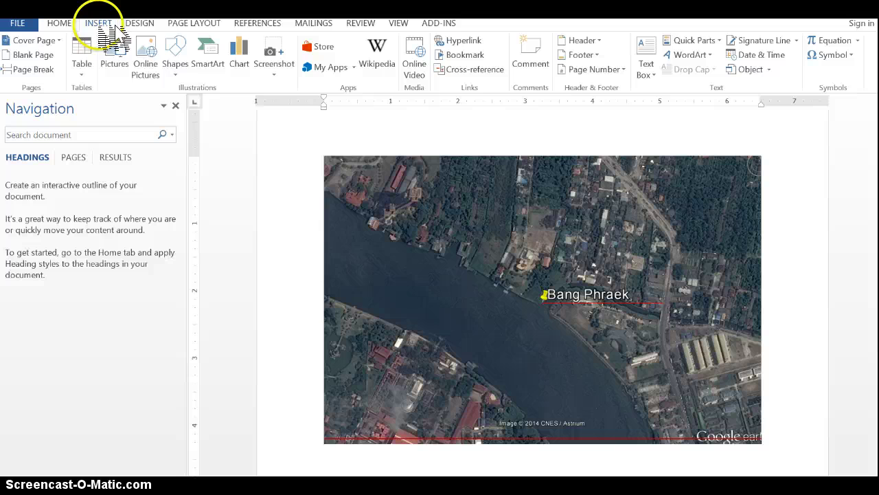
- Draw a square about 5 inches wide over the pasted map with the Rectangle shape
left_click(176, 54)
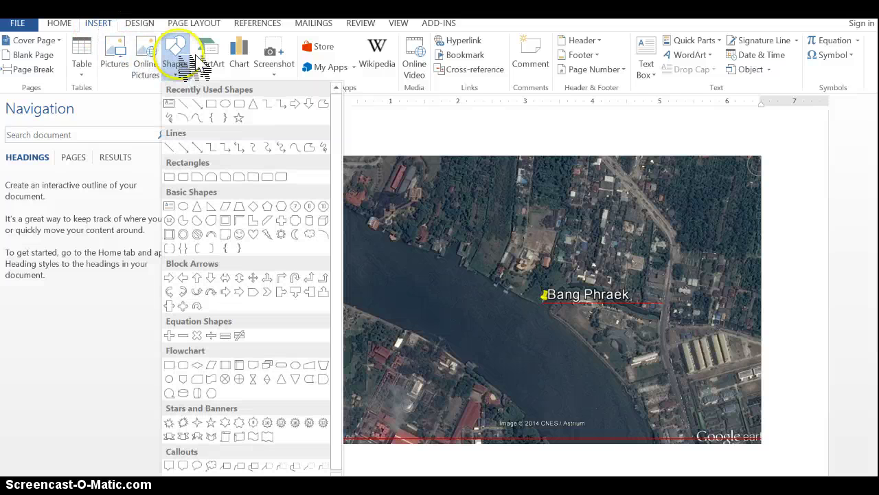
left_click(211, 104)
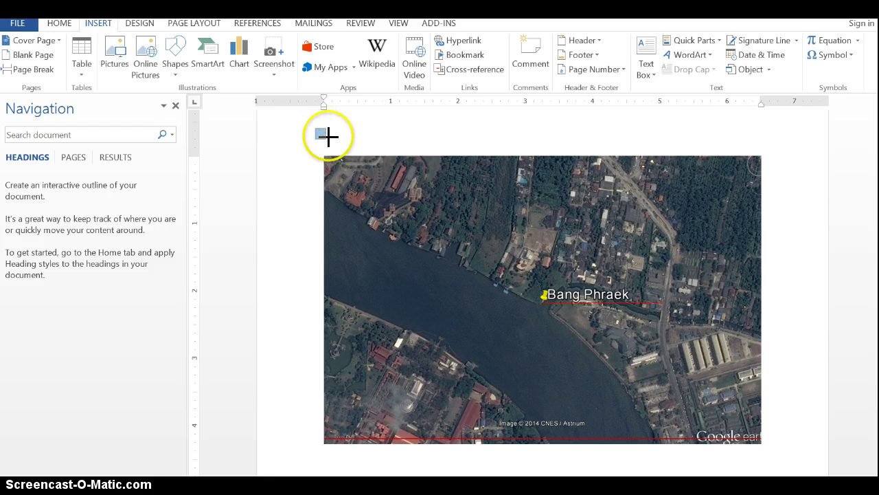
left_click_drag(316, 128, 656, 432)
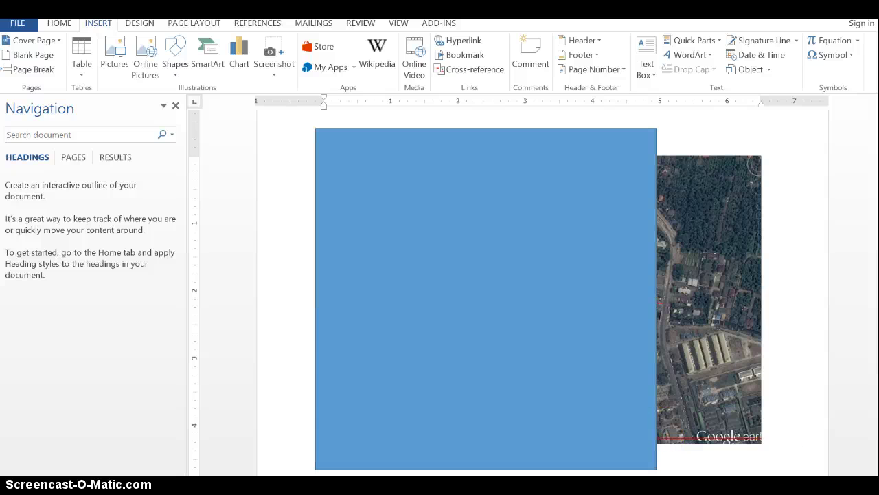
- Fill the square with the graph paper picture at 54% transparency and centre it over the Bang Phraek placemark on the map
right_click(449, 300)
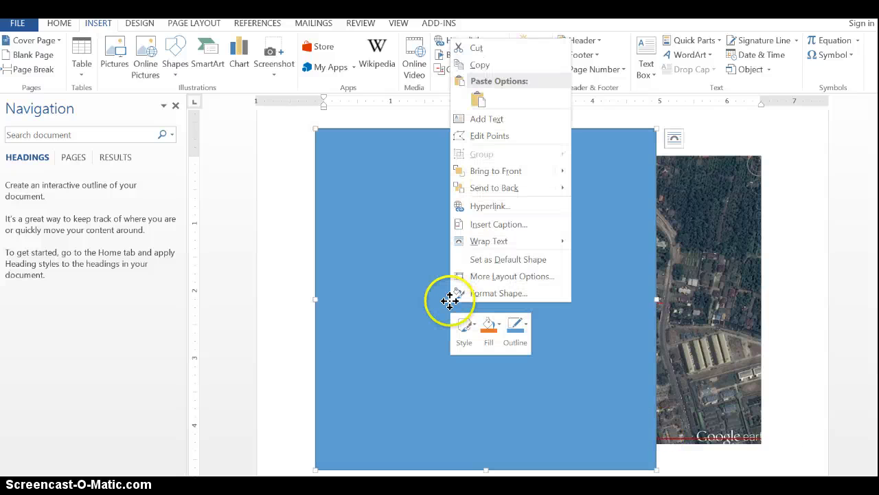
left_click(503, 294)
left_click(491, 309)
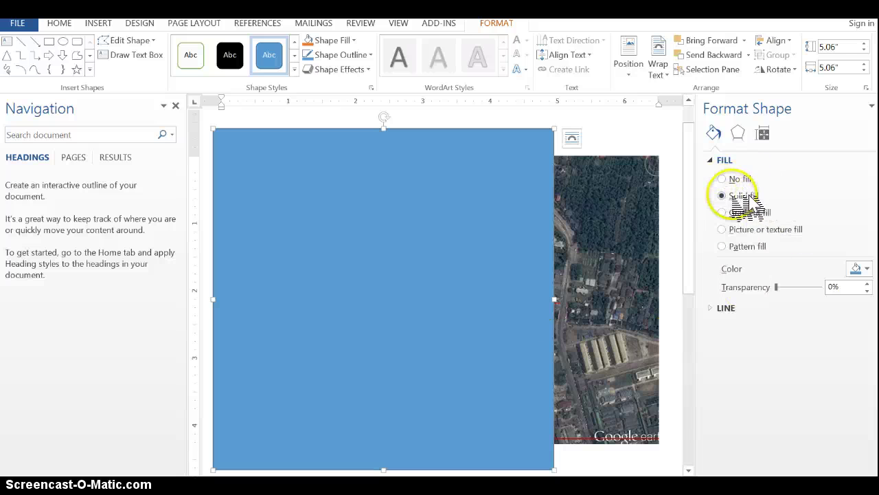
left_click(742, 232)
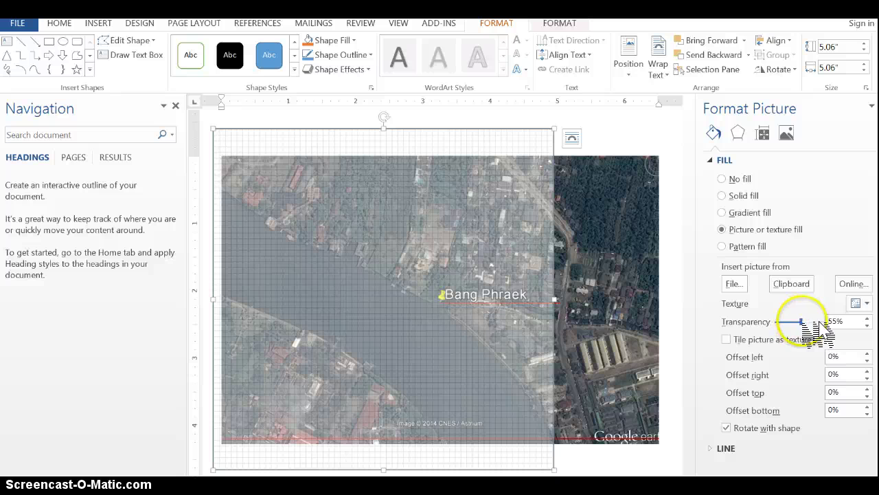
left_click_drag(817, 330, 786, 337)
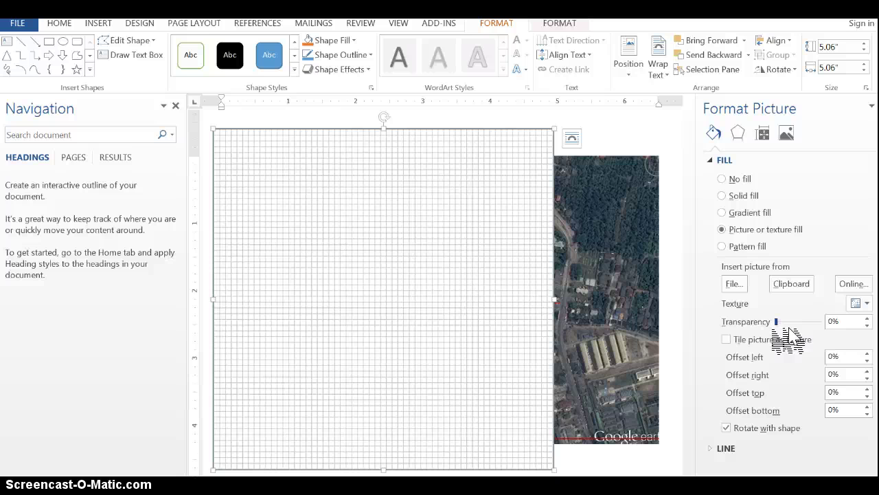
left_click_drag(797, 335, 820, 324)
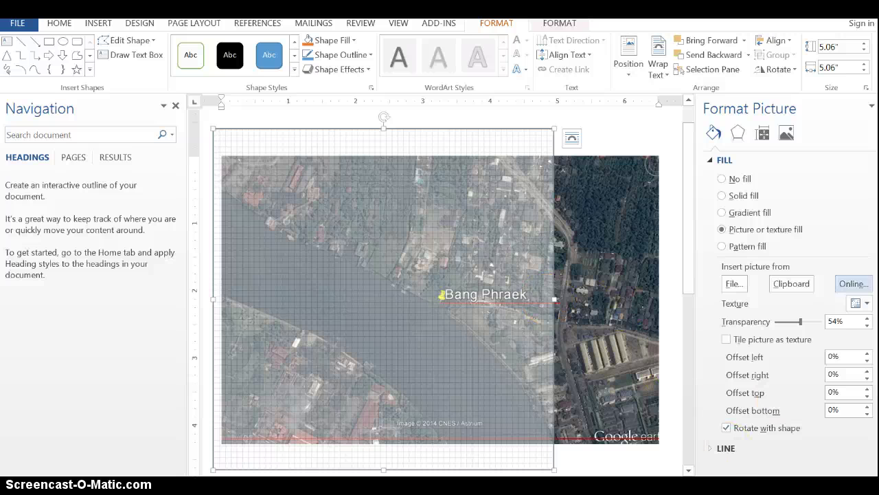
left_click(878, 106)
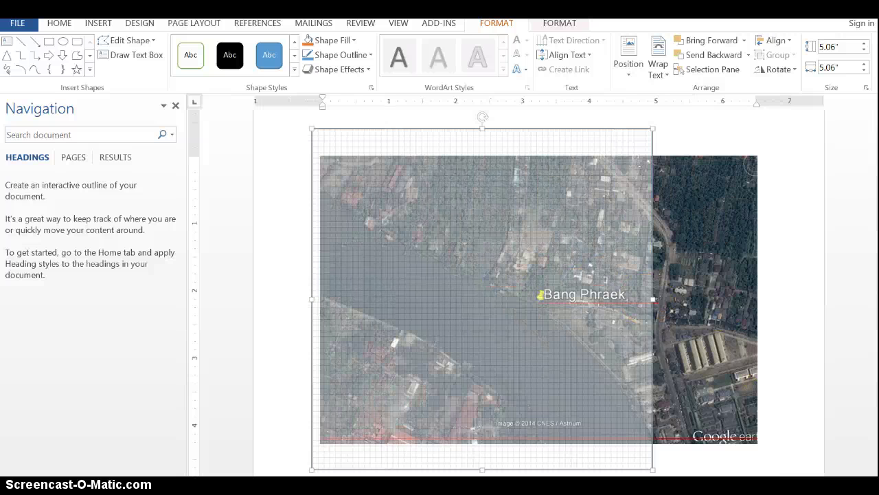
left_click_drag(529, 377, 575, 373)
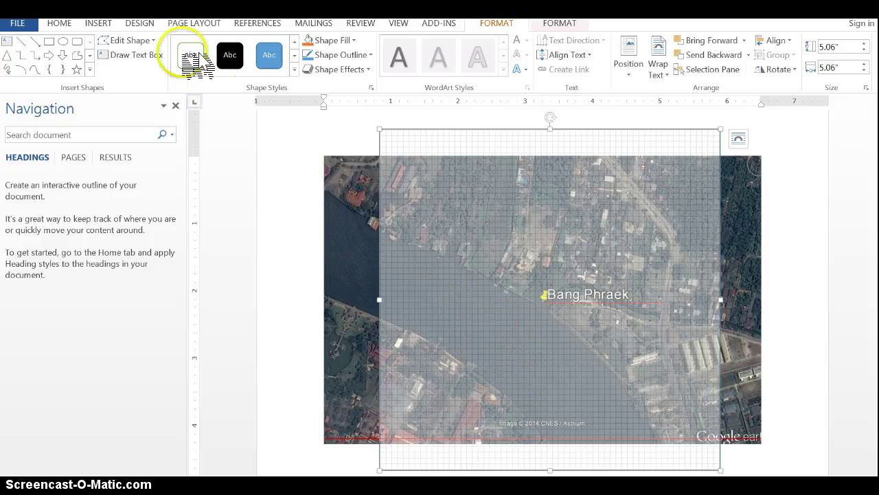
- Draw a second rectangle about 3.12 inches high and 3.36 inches wide over the graph paper, around the Bang Phraek placemark
left_click(103, 24)
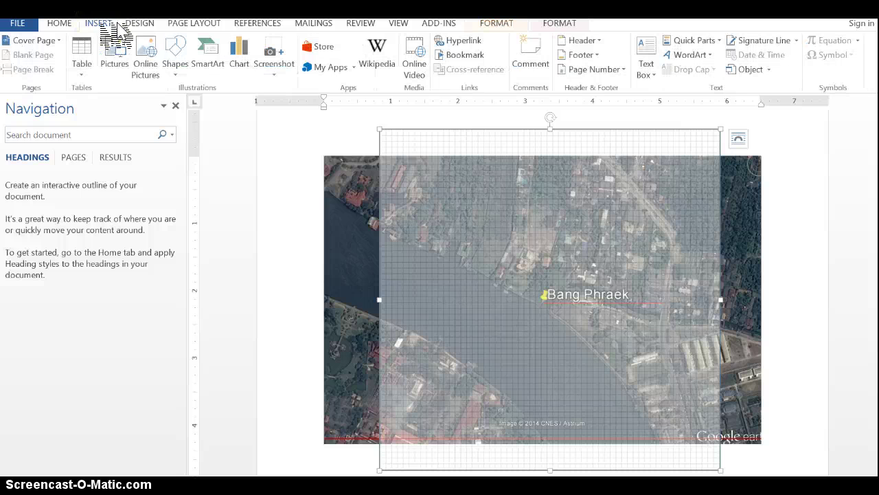
left_click(184, 67)
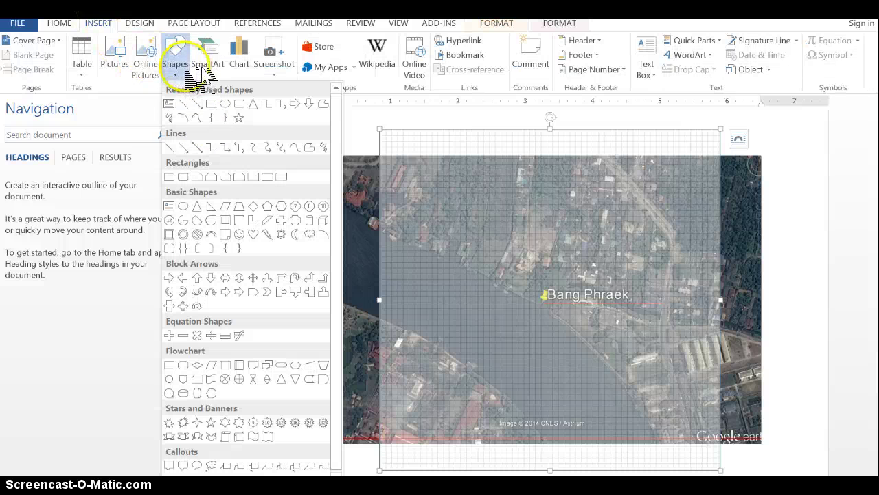
left_click(225, 104)
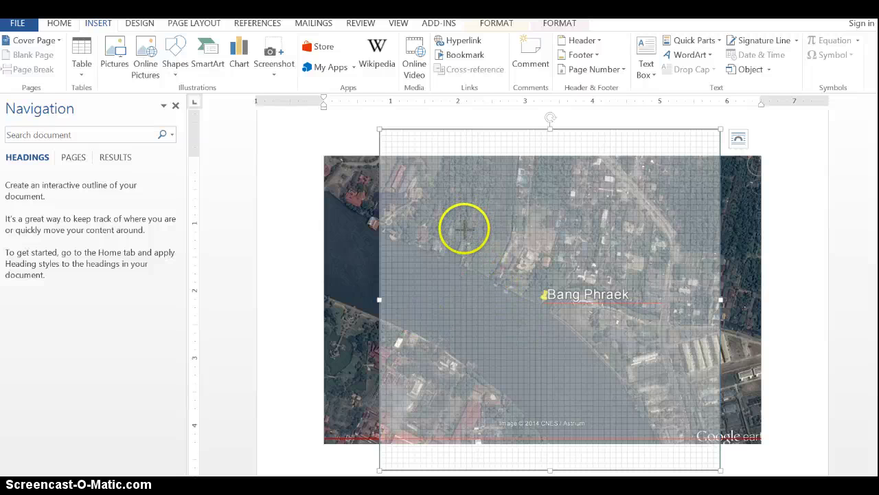
mouse_move(438, 208)
left_mouse_down()
mouse_move(555, 323)
mouse_move(653, 393)
mouse_move(663, 416)
left_mouse_up()
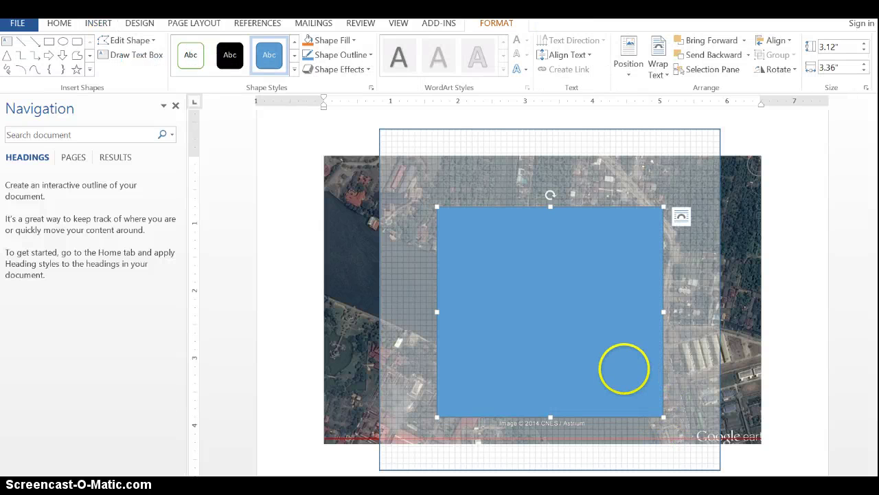
- Set the second rectangle's solid fill to 74% transparency
right_click(624, 369)
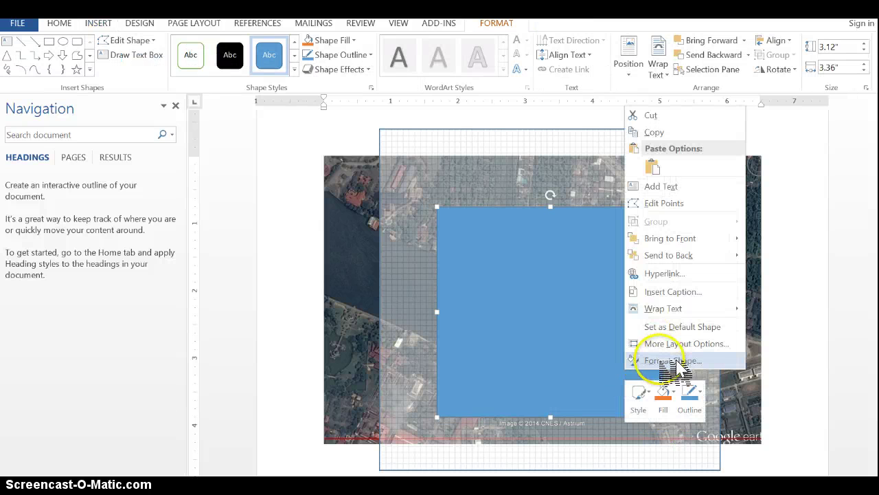
left_click(656, 359)
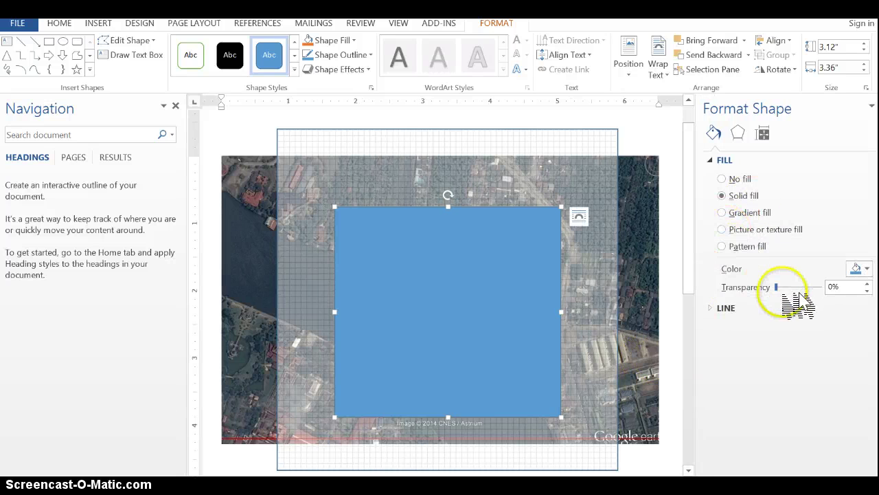
left_click_drag(777, 288, 809, 288)
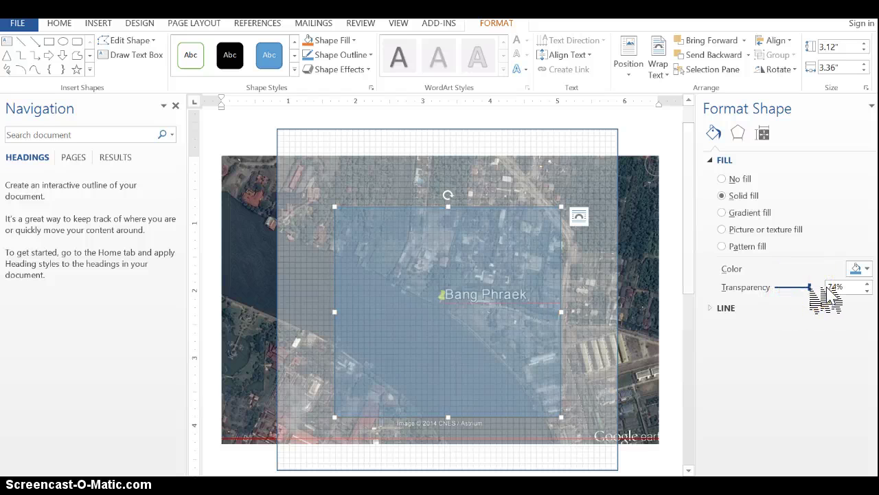
left_click(876, 106)
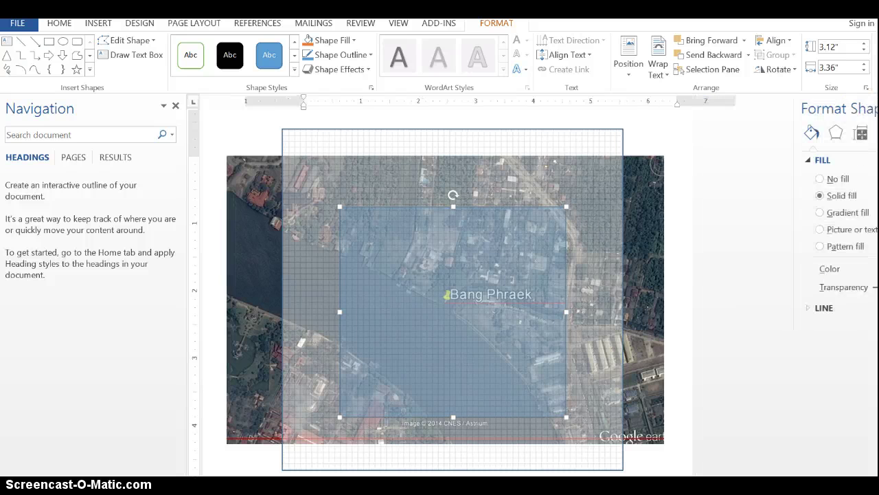
- Enlarge the blue rectangle to about 3.62 by 3.9 inches and reposition it and the graph paper square around the Bang Phraek placemark
left_click_drag(609, 363, 611, 357)
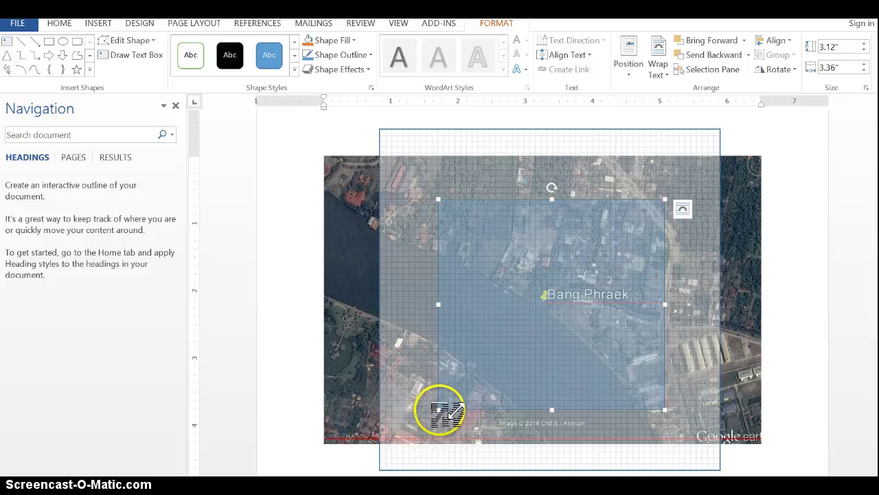
left_click_drag(440, 411, 439, 410)
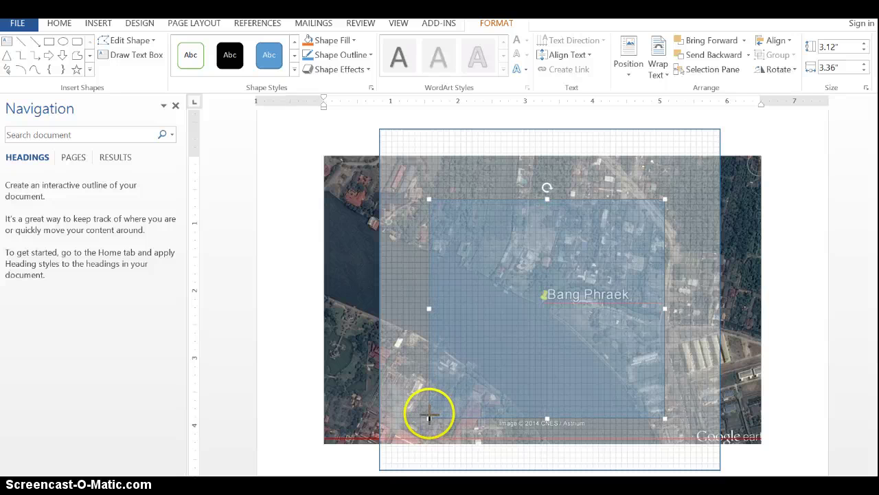
left_click_drag(428, 418, 402, 444)
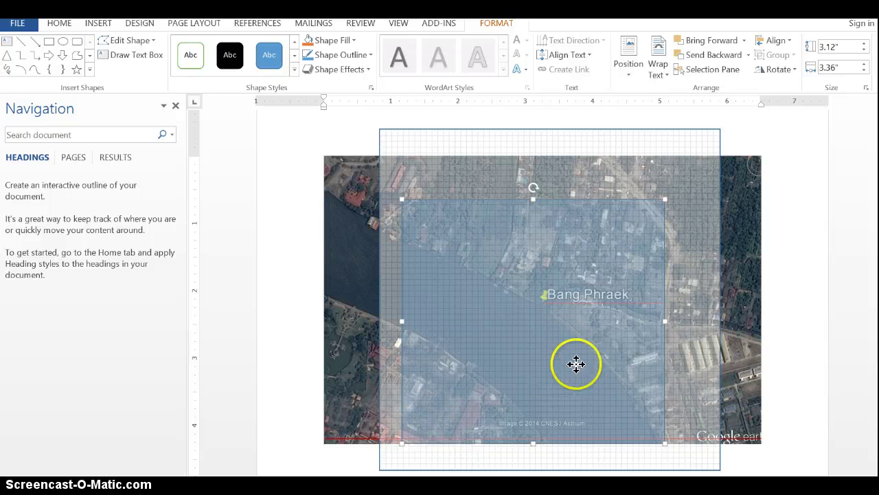
mouse_move(496, 360)
left_mouse_down()
mouse_move(515, 367)
mouse_move(571, 334)
mouse_move(532, 330)
mouse_move(628, 373)
mouse_move(606, 359)
mouse_move(549, 362)
mouse_move(558, 361)
left_mouse_up()
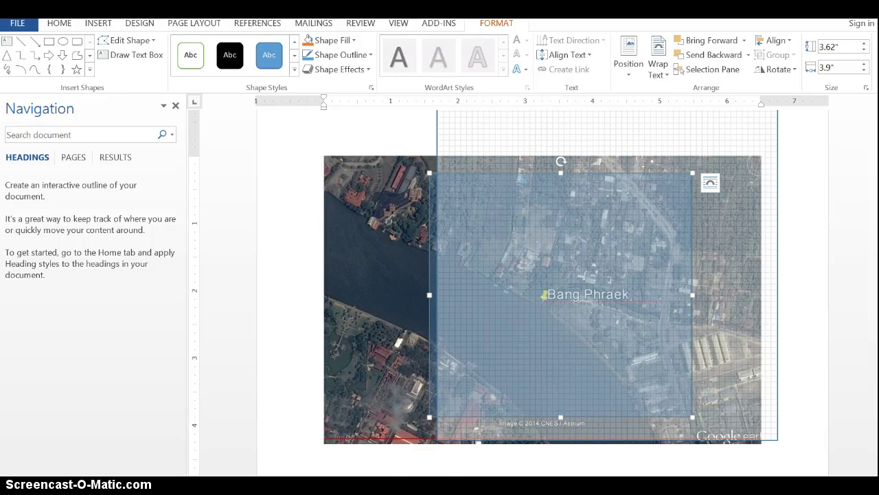
mouse_move(360, 485)
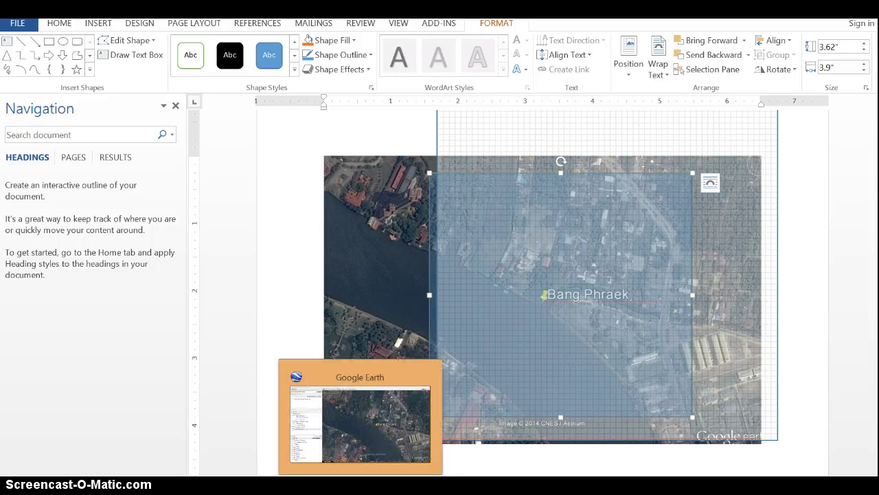